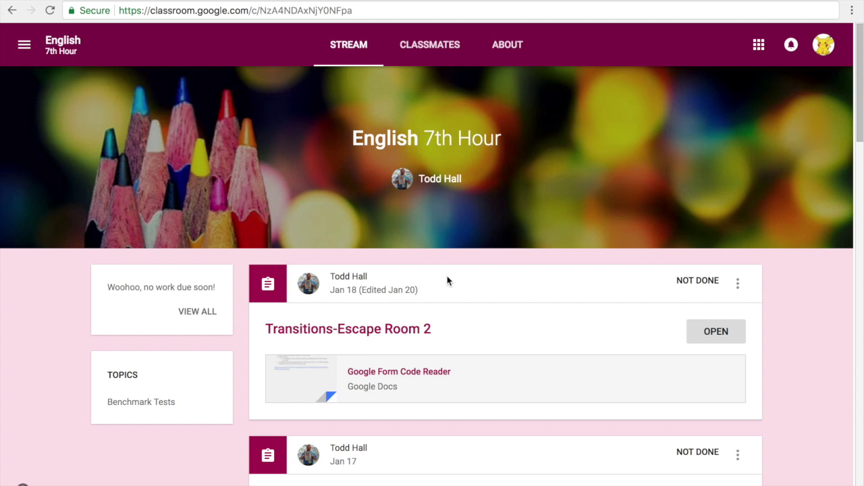
# Scroll the English 7th Hour stream to the Transition Words-Escape Room Station 1 post and open it.
pyautogui.scroll(-1, 451, 289)
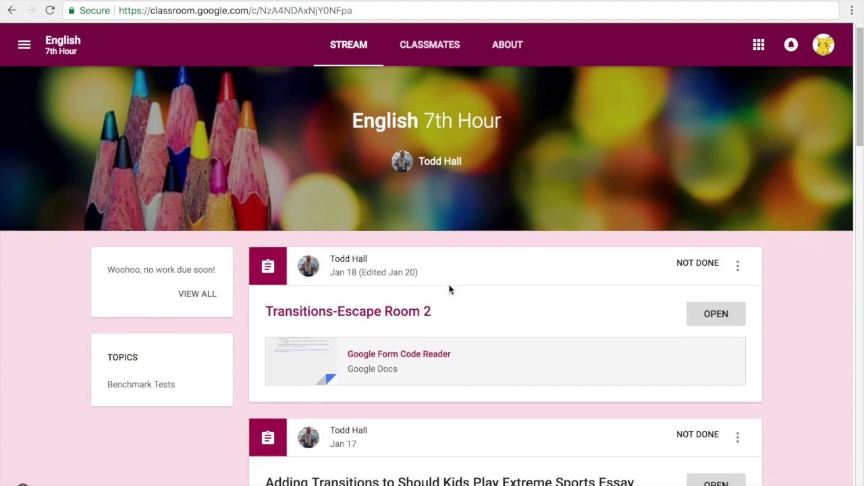
pyautogui.scroll(-4, 450, 290)
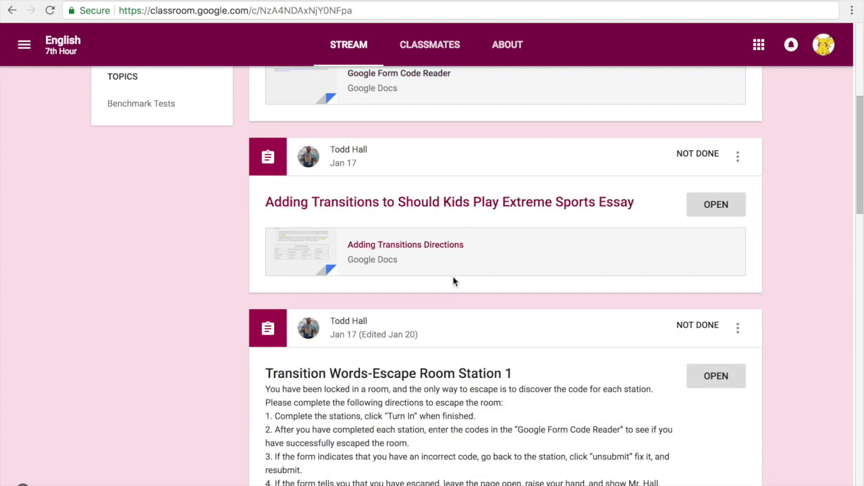
pyautogui.scroll(-5, 454, 282)
pyautogui.scroll(2, 452, 283)
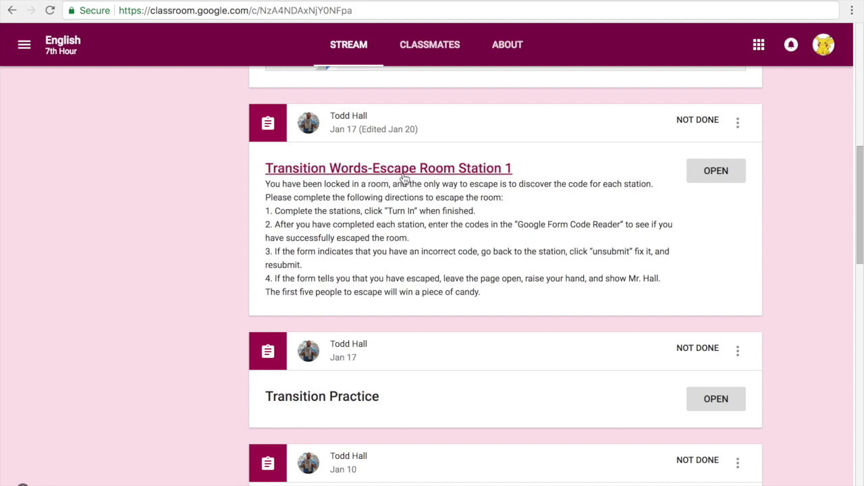
pyautogui.click(714, 174)
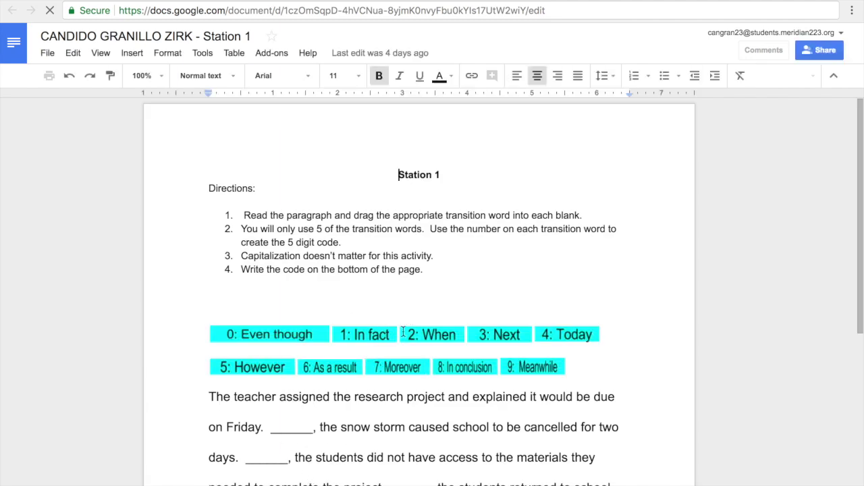
# Drag 0: Even though, 1: In fact, 2: When, 3: Next, 4: Today and 6: As a result into the paragraph's blanks.
pyautogui.scroll(-1, 403, 332)
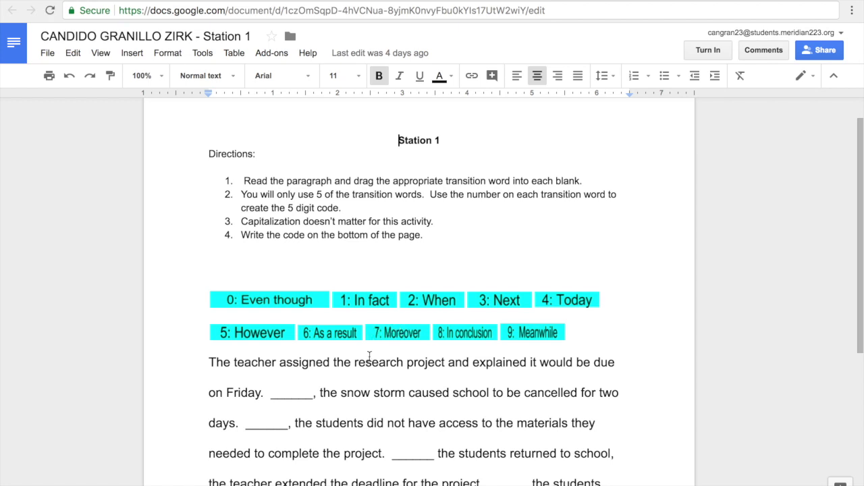
pyautogui.moveTo(289, 299); pyautogui.dragTo(292, 392)
pyautogui.moveTo(247, 304); pyautogui.dragTo(288, 396)
pyautogui.moveTo(251, 299)
pyautogui.mouseDown()
pyautogui.moveTo(340, 394)
pyautogui.moveTo(314, 376)
pyautogui.moveTo(263, 307)
pyautogui.mouseUp()
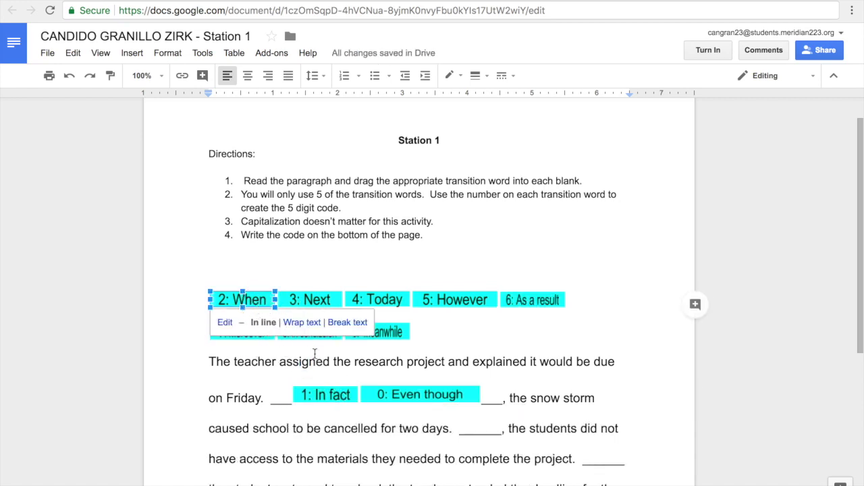
pyautogui.moveTo(322, 390); pyautogui.dragTo(471, 427)
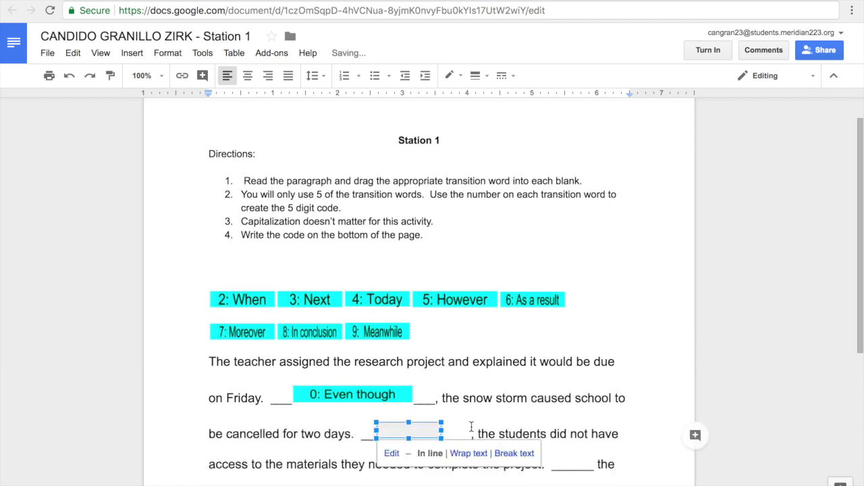
pyautogui.moveTo(250, 299); pyautogui.dragTo(561, 467)
pyautogui.scroll(-3, 505, 426)
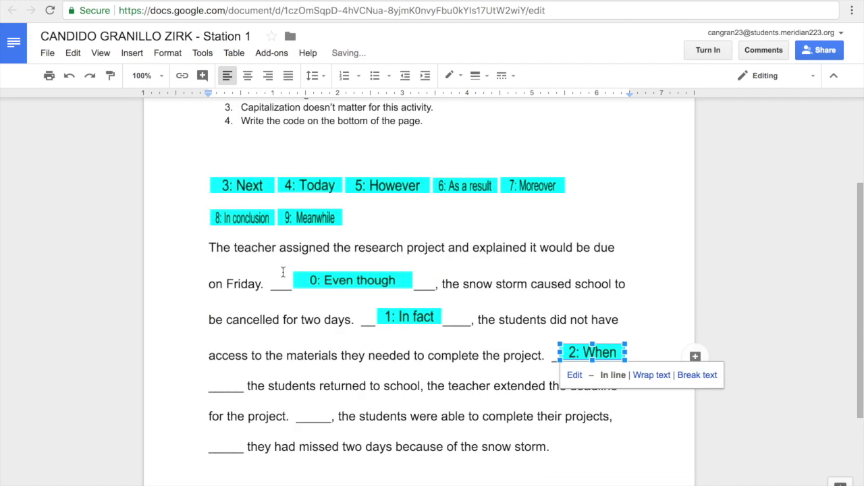
pyautogui.click(245, 189)
pyautogui.moveTo(245, 190); pyautogui.dragTo(228, 389)
pyautogui.moveTo(267, 189); pyautogui.dragTo(443, 421)
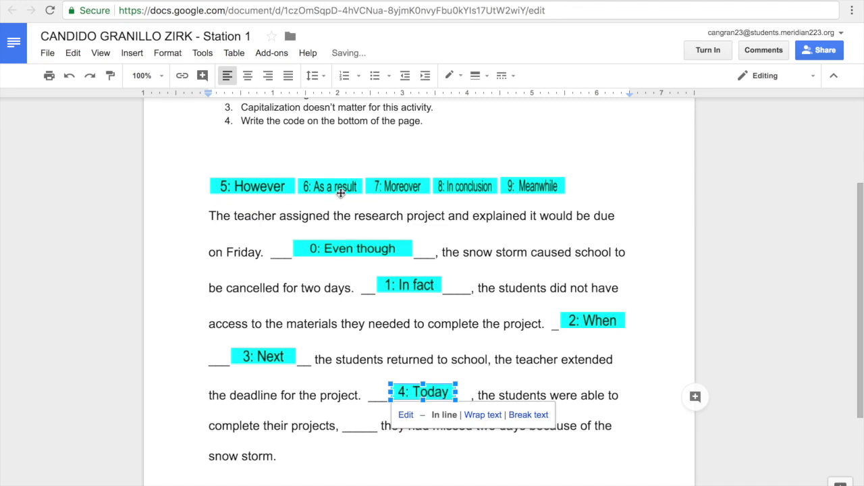
pyautogui.moveTo(341, 190); pyautogui.dragTo(362, 433)
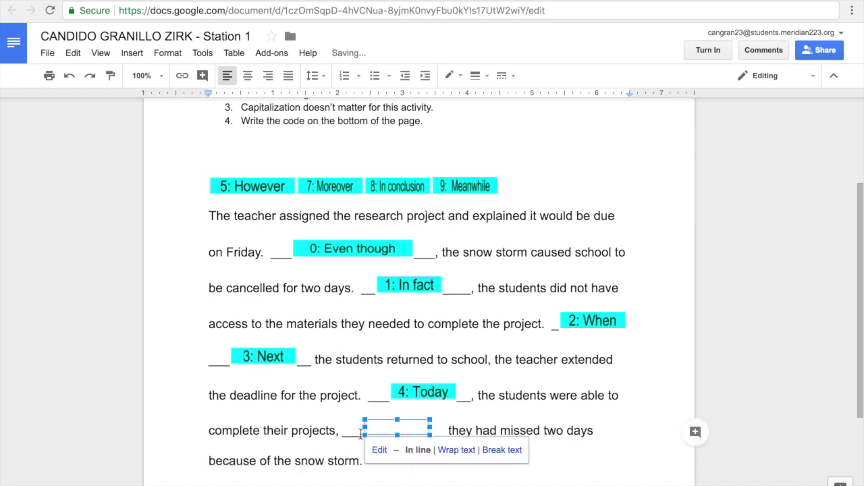
# Enter code 012346 after 'Code:' and close the doc to return to the Station 1 assignment.
pyautogui.scroll(-2, 325, 402)
pyautogui.scroll(1, 323, 403)
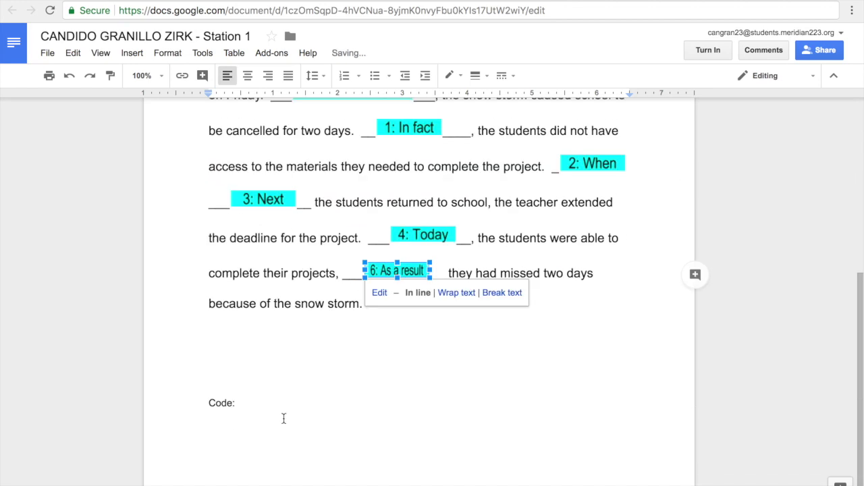
pyautogui.scroll(3, 290, 409)
pyautogui.scroll(-3, 363, 360)
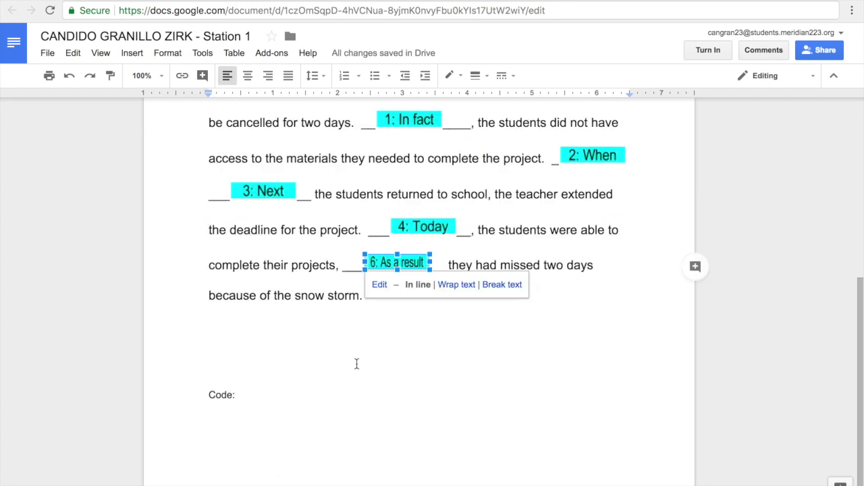
pyautogui.click(290, 382)
pyautogui.click(274, 403)
pyautogui.write('01')
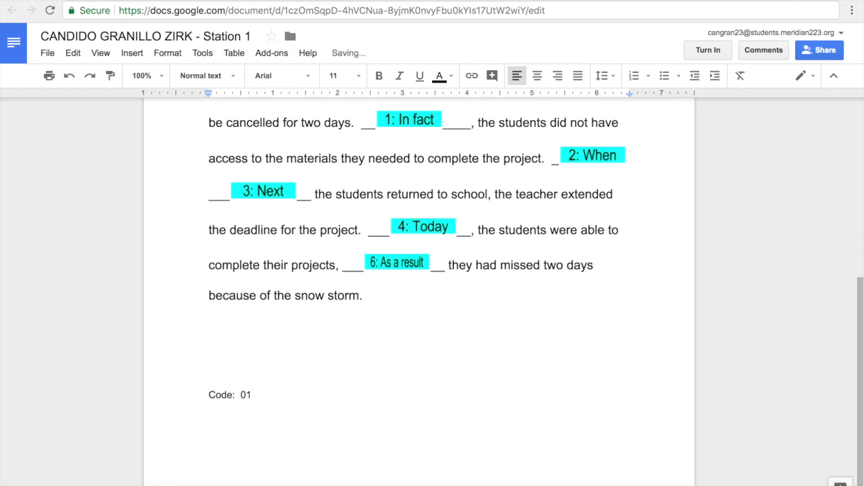
pyautogui.write('2346')
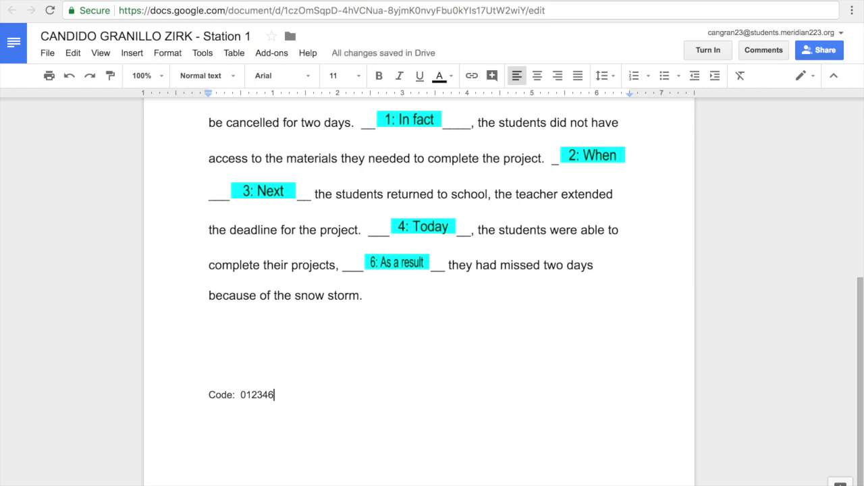
pyautogui.hotkey('ctrl', 'w')
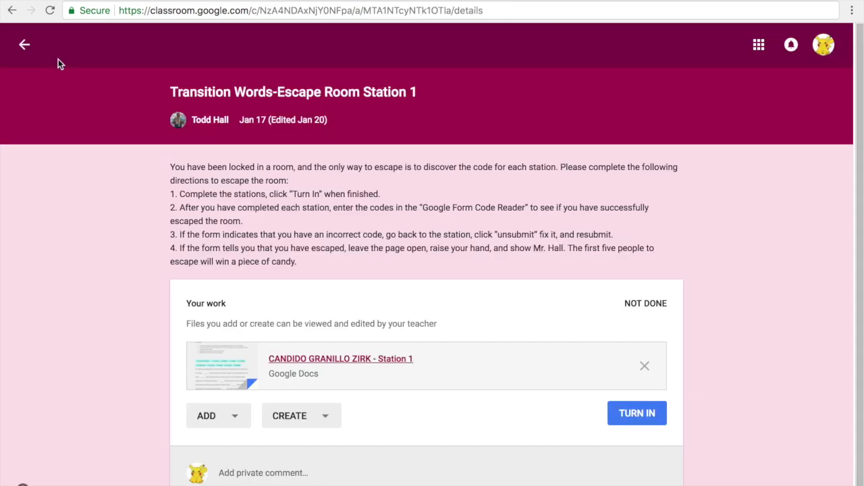
# Go back to the class stream and open the Transitions-Escape Room 2 assignment.
pyautogui.click(24, 44)
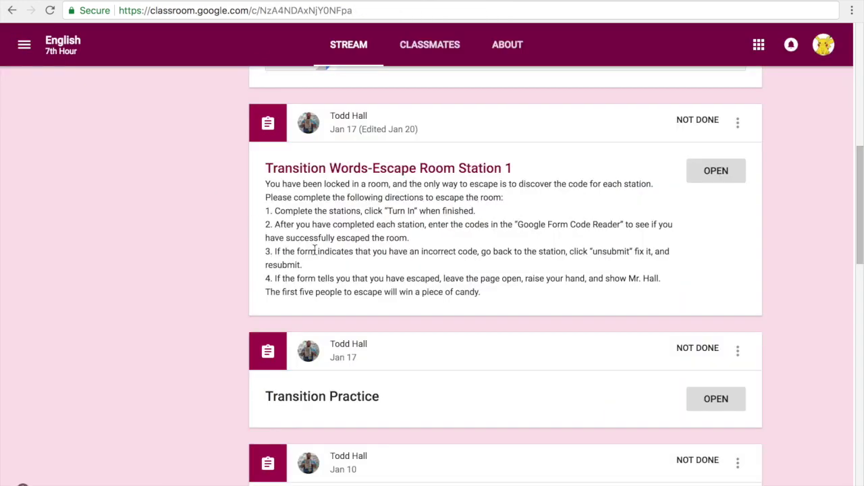
pyautogui.scroll(6, 314, 251)
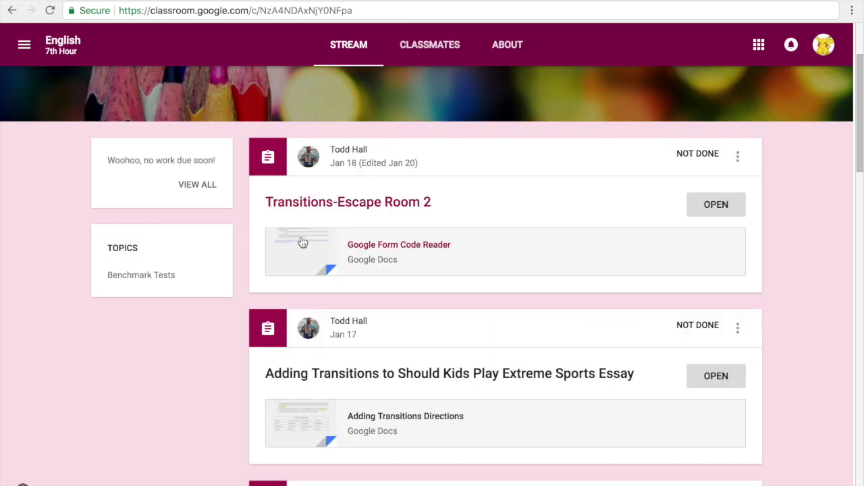
pyautogui.click(714, 205)
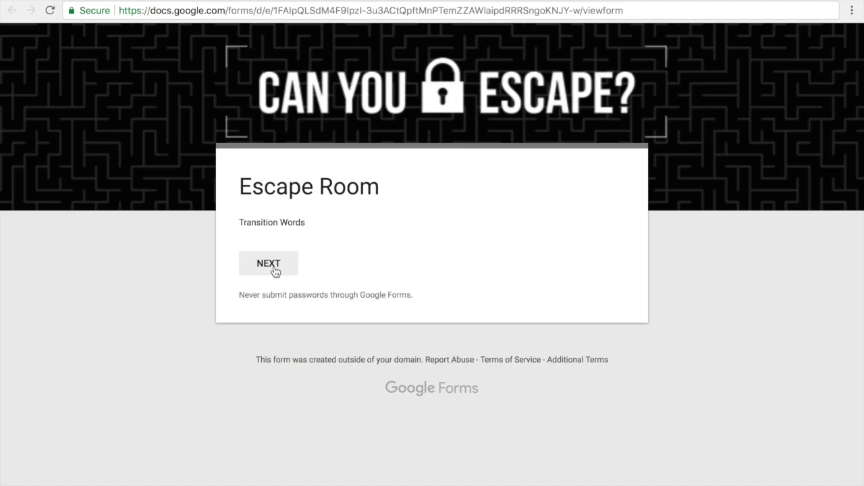
# Advance the form to the Station 1 code question, then reopen the Station 1 doc from the stream.
pyautogui.click(276, 272)
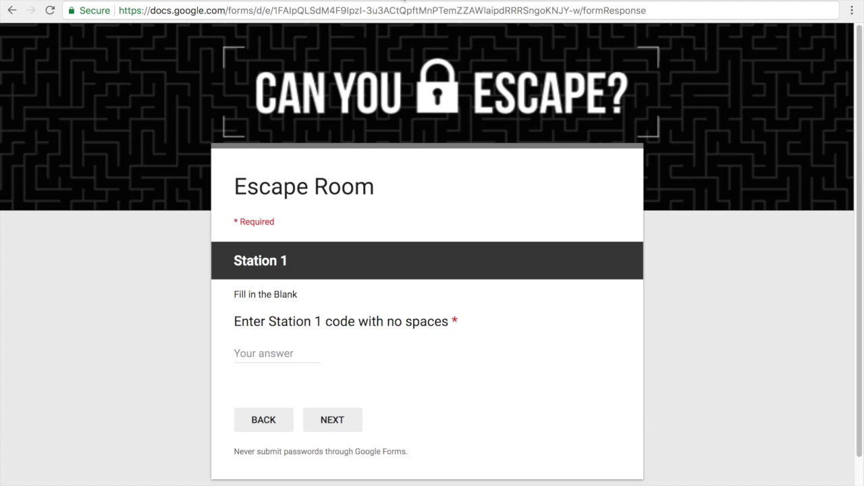
pyautogui.click(400, 2)
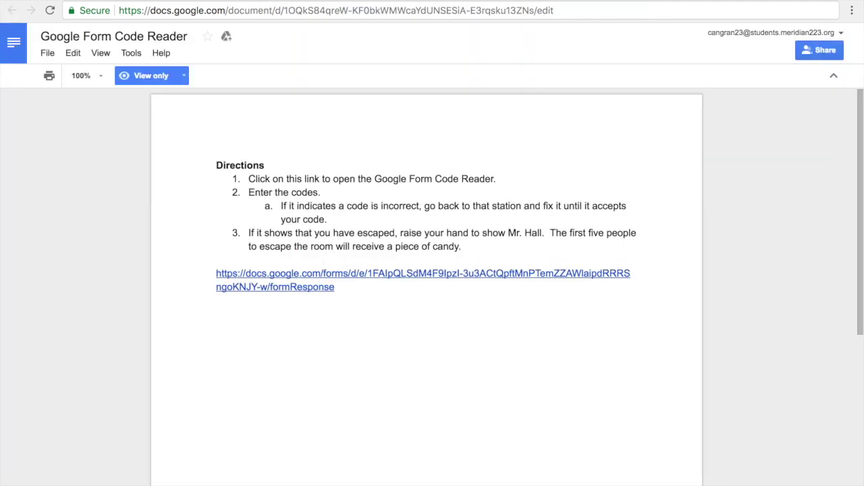
pyautogui.click(231, 3)
pyautogui.click(24, 44)
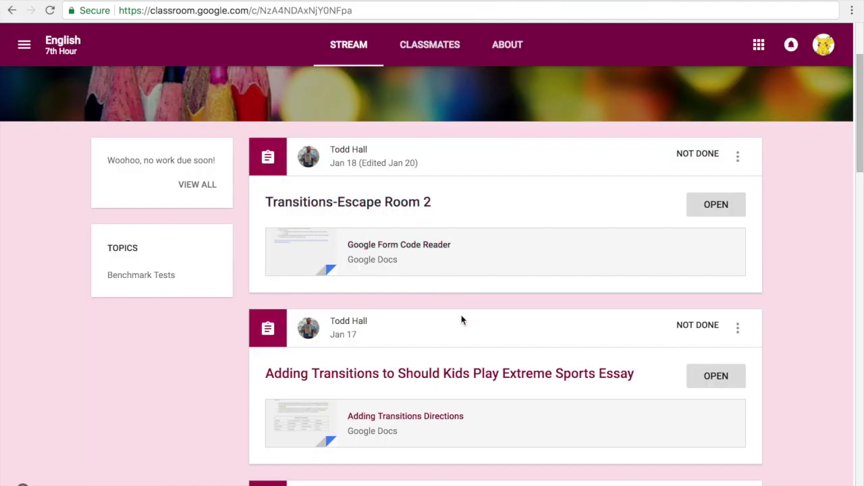
pyautogui.scroll(-3, 463, 318)
pyautogui.click(698, 261)
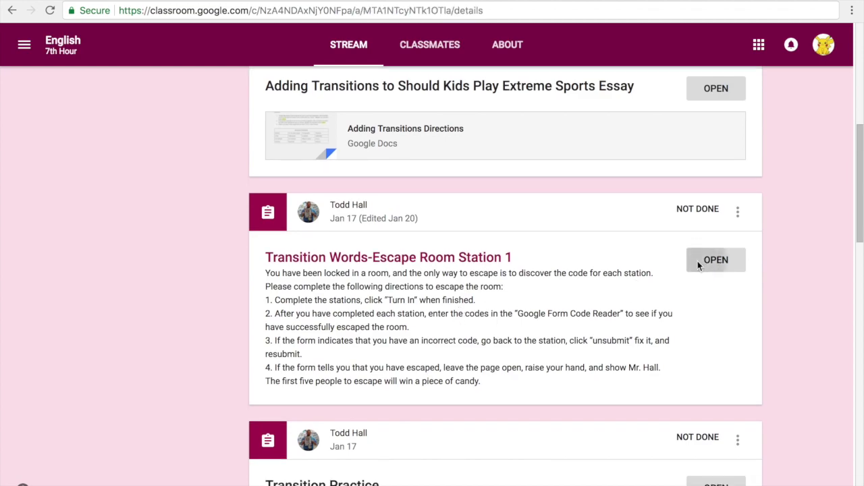
pyautogui.click(354, 361)
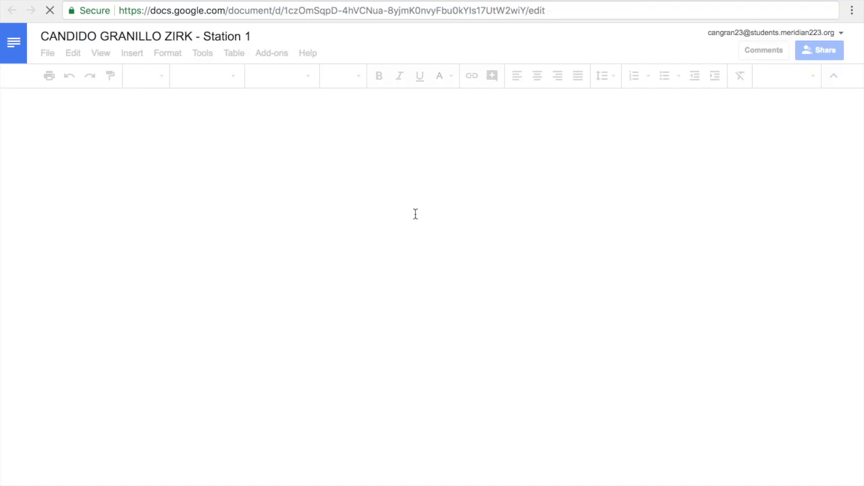
pyautogui.scroll(-5, 418, 244)
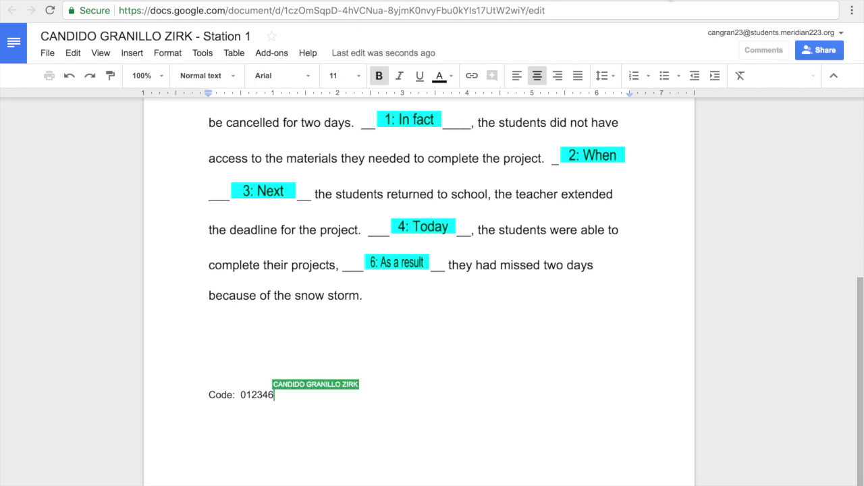
# Enter 012346 as the form's Station 1 code, then return to the Station 1 doc.
pyautogui.hotkey('ctrl', 'Tab')
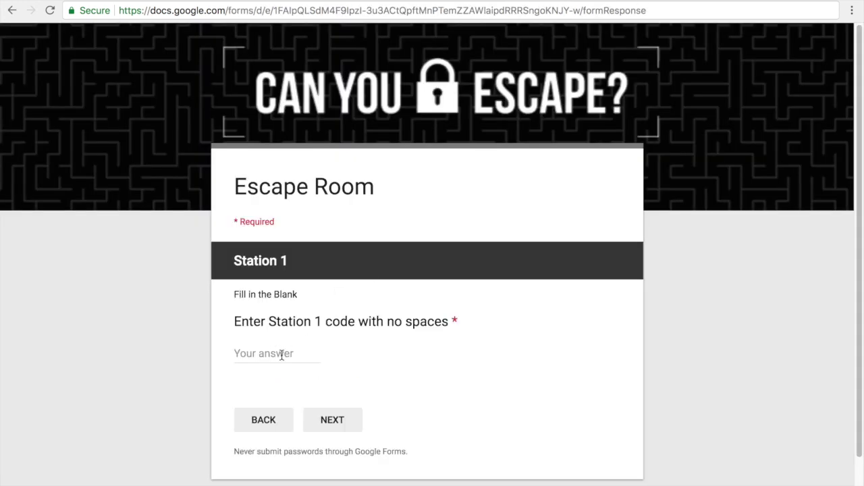
pyautogui.click(281, 354)
pyautogui.write('0123')
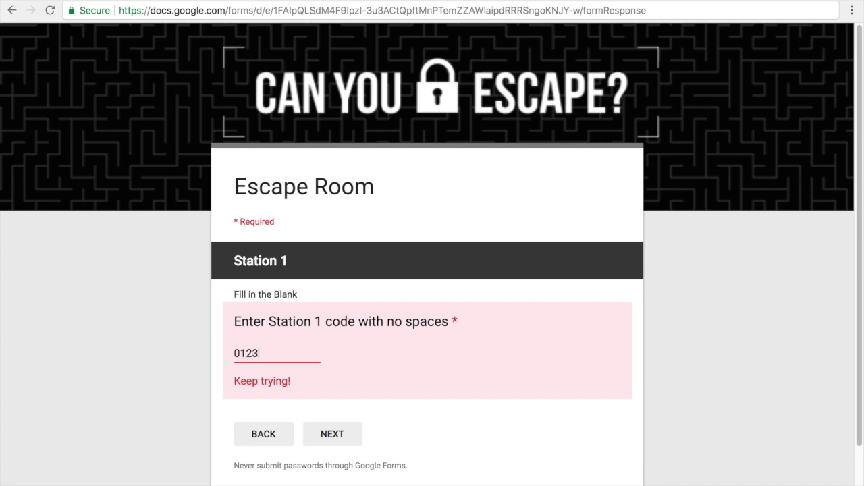
pyautogui.write('46')
pyautogui.hotkey('ctrl', 'shift', 'Tab')
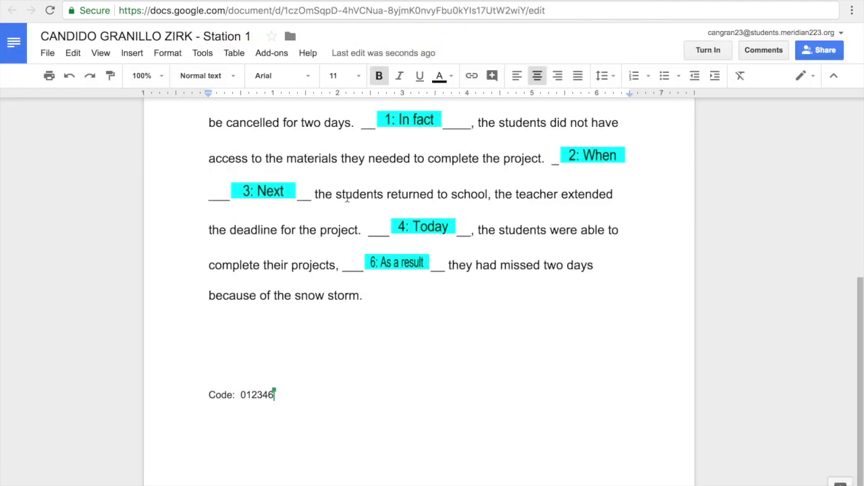
# Cycle from the Station 1 doc through the form and Code Reader tabs back to the English 7th Hour stream.
pyautogui.click(265, 198)
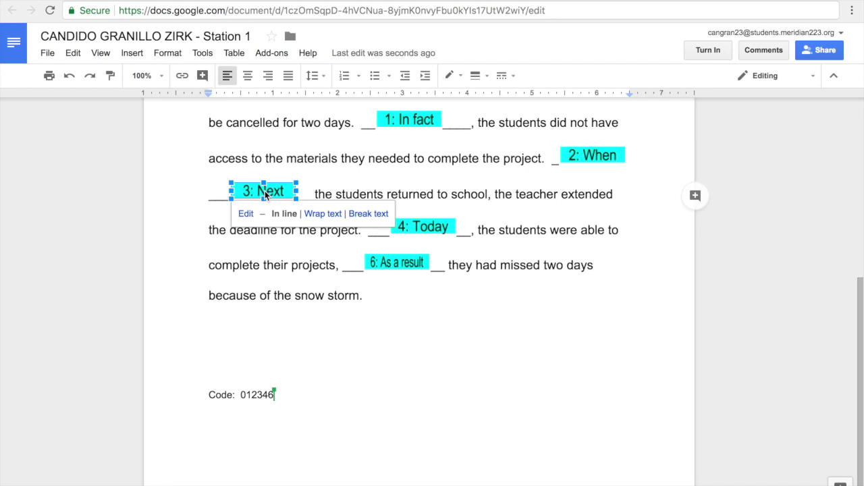
pyautogui.press('Escape')
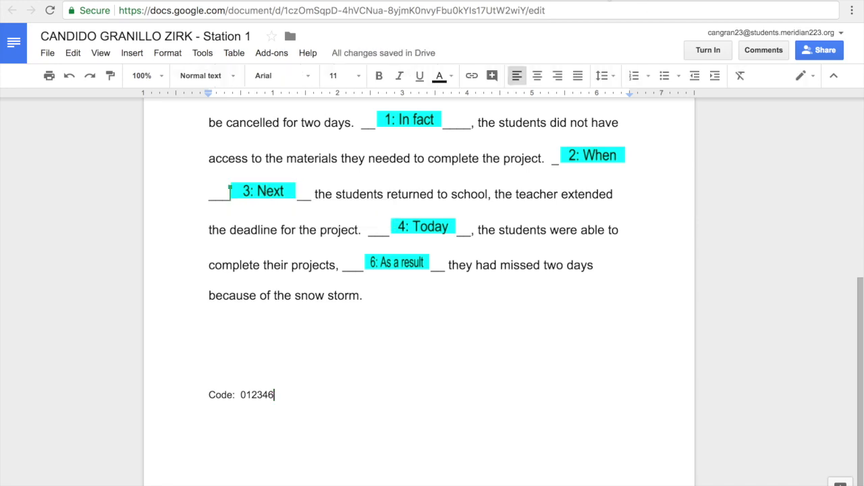
pyautogui.hotkey('ctrl', 'Tab')
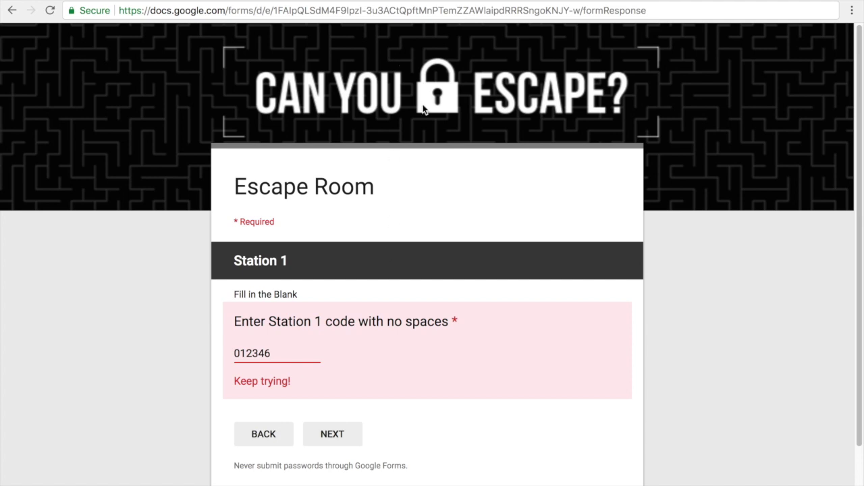
pyautogui.hotkey('ctrl', 'shift', 'Tab')
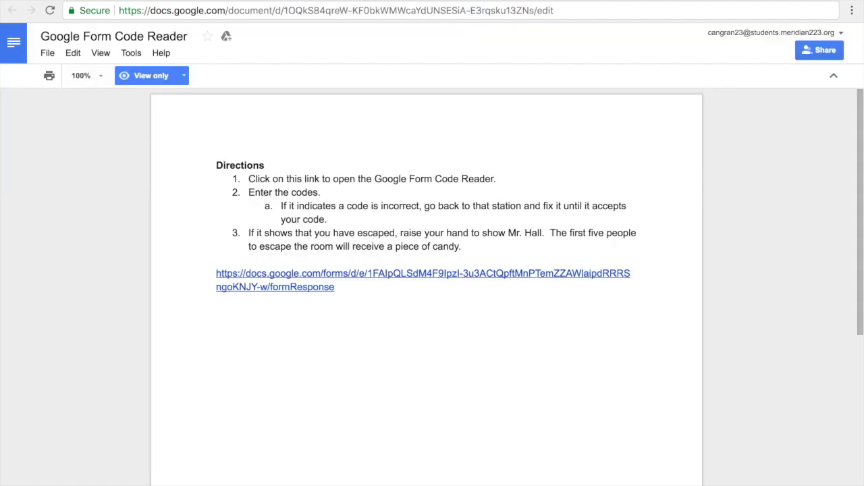
pyautogui.hotkey('ctrl', 'shift', 'Tab')
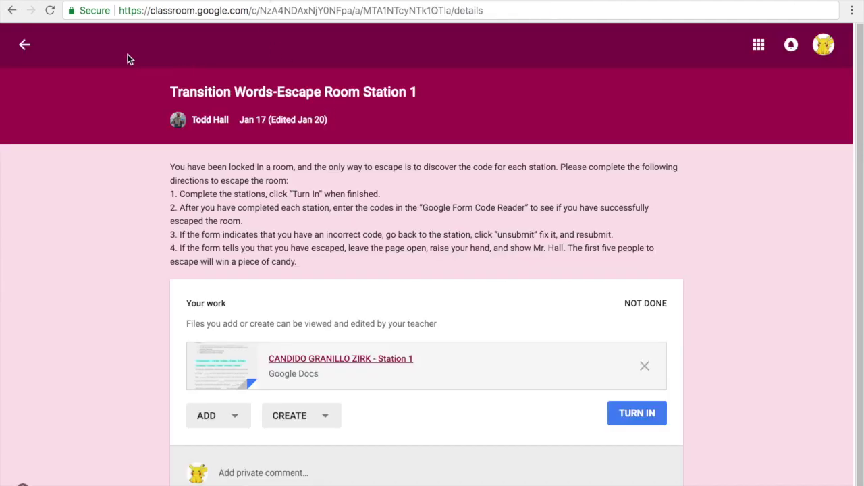
pyautogui.click(24, 45)
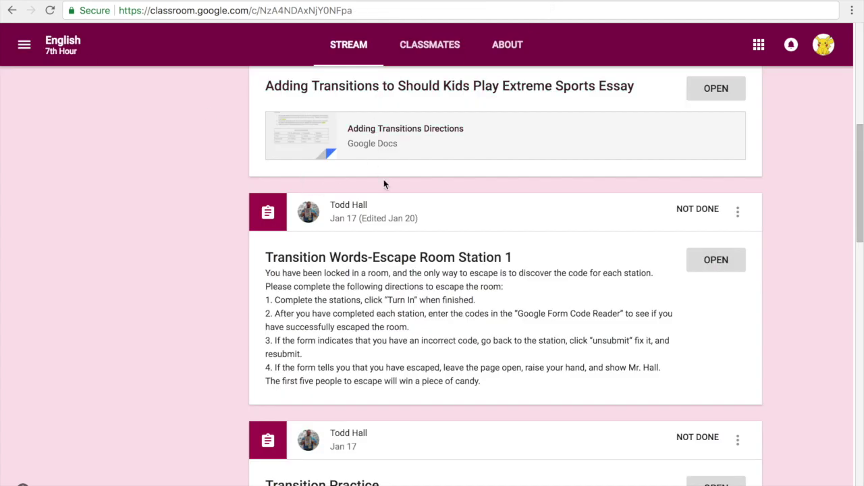
pyautogui.scroll(6, 405, 196)
pyautogui.scroll(-1, 459, 235)
# Open the Station 2 doc and enter 1 after 'Code:', trimming the typed 123.
pyautogui.click(714, 323)
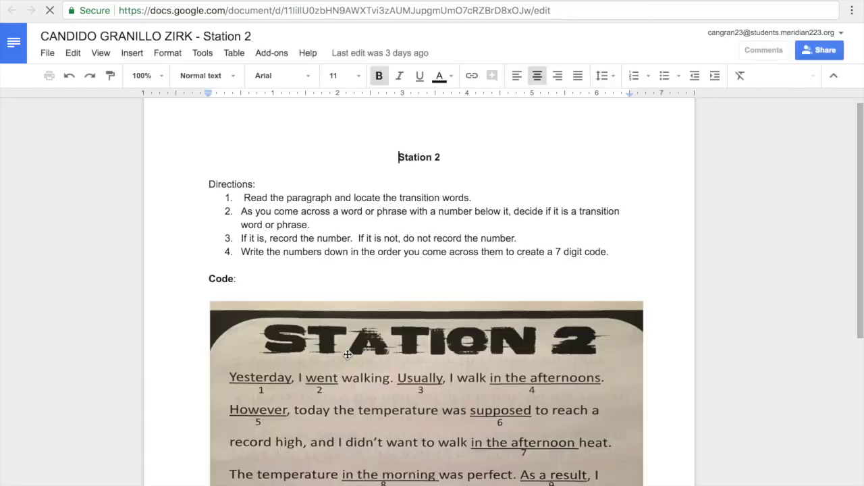
pyautogui.scroll(-2, 308, 367)
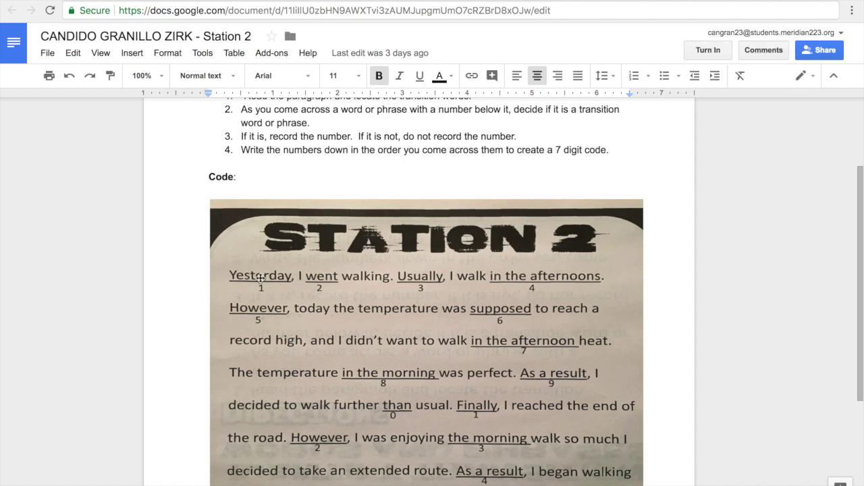
pyautogui.click(263, 174)
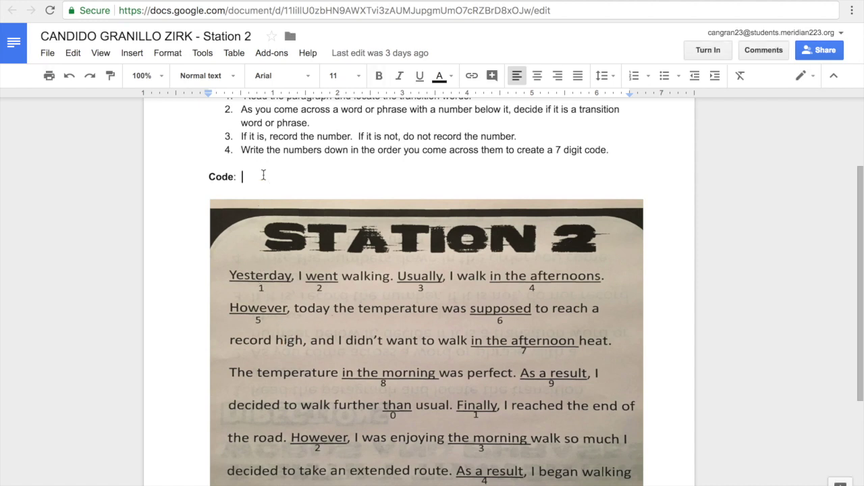
pyautogui.write('1')
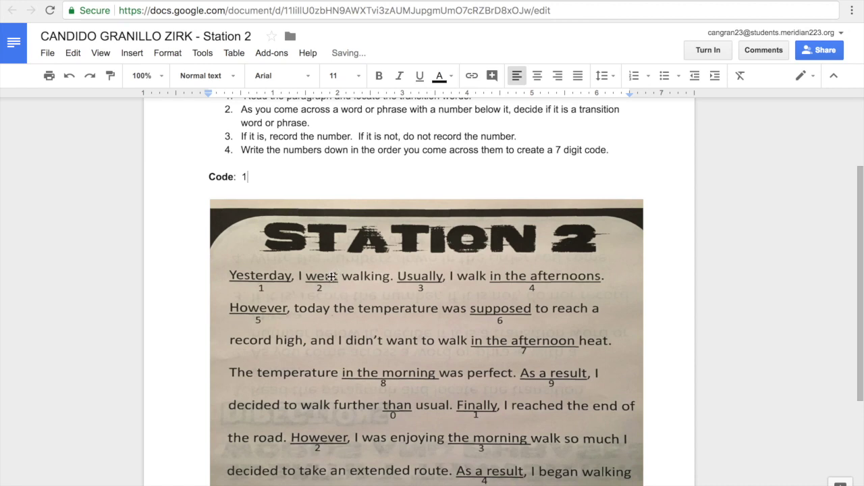
pyautogui.write('23')
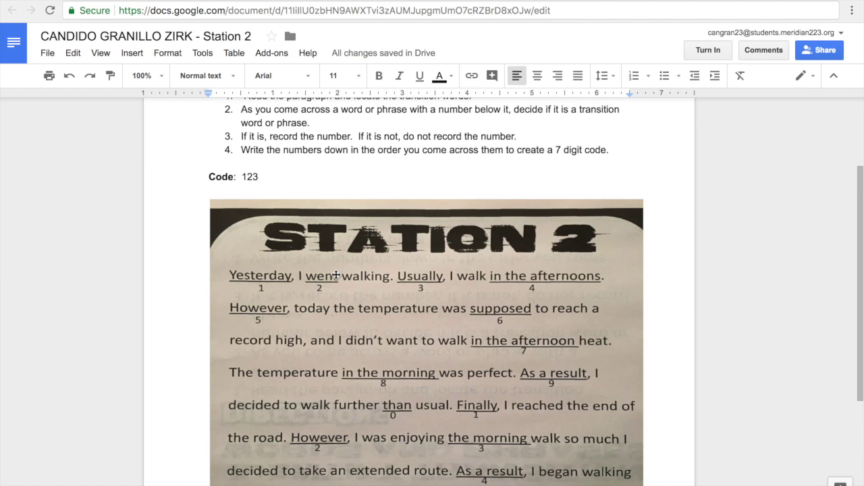
pyautogui.press('BackSpace')
pyautogui.press('BackSpace')
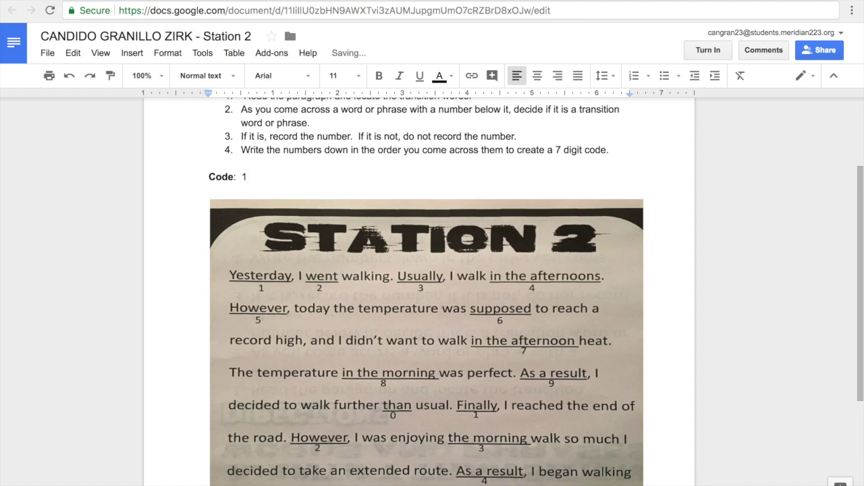
# Highlight the 7 in direction 4, then go to the Escape Room form.
pyautogui.scroll(1, 397, 293)
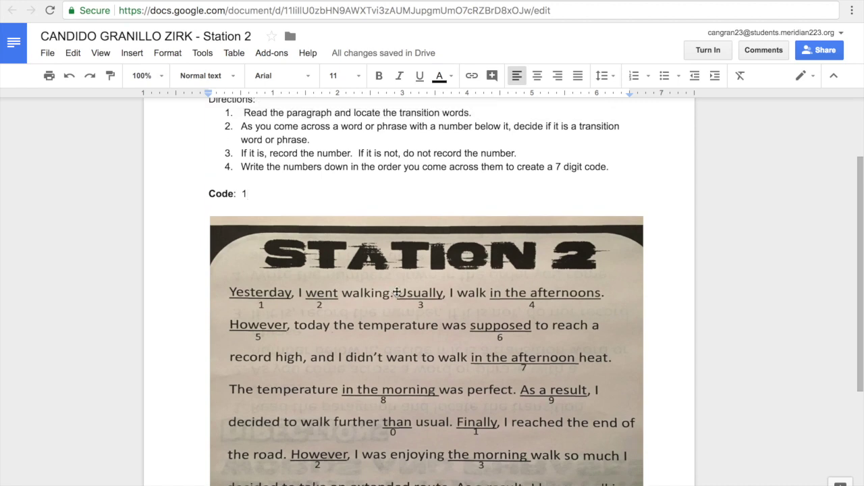
pyautogui.click(552, 167)
pyautogui.moveTo(552, 168); pyautogui.dragTo(561, 168)
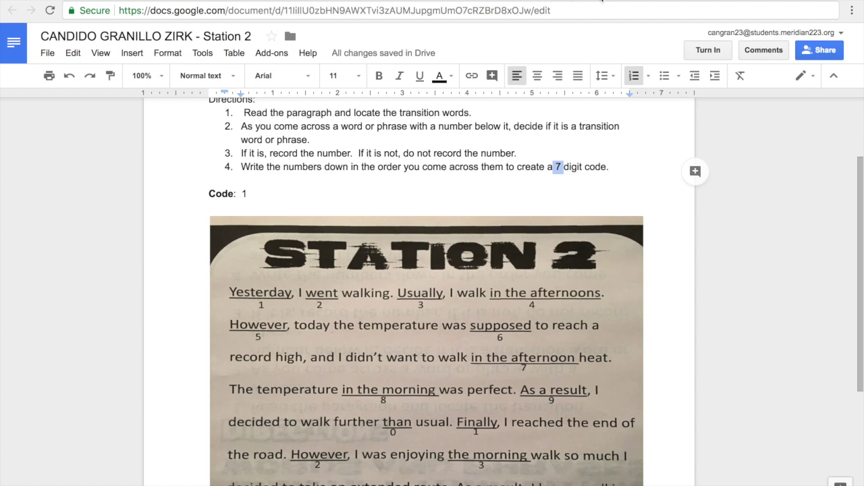
pyautogui.click(615, 8)
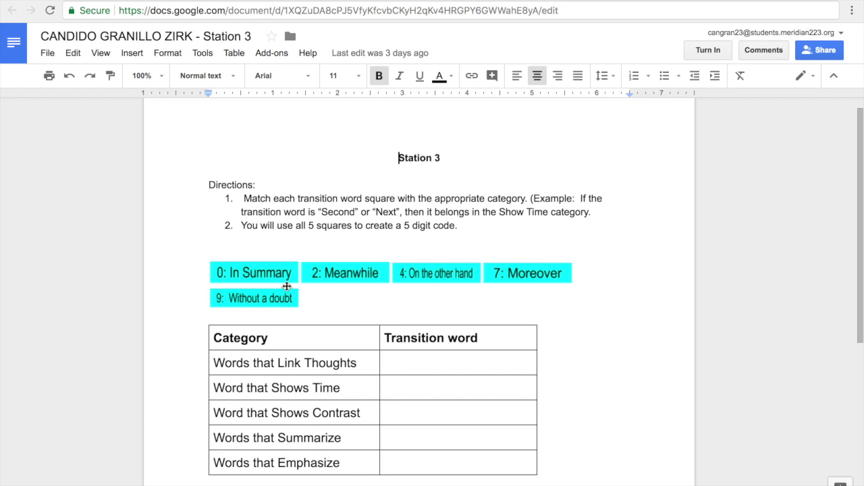
# Close the Station 3 doc to get back to the Classroom assignment page.
pyautogui.hotkey('ctrl', 'w')
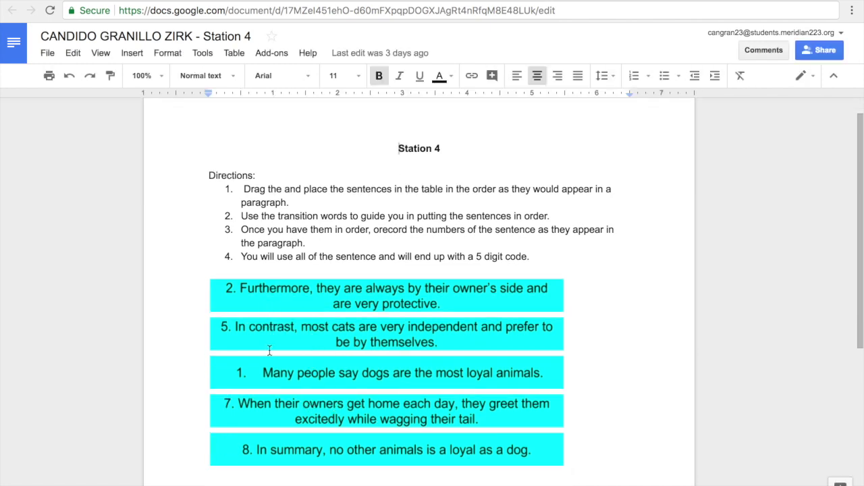
# Scroll past the Station 4 ordering table and place the cursor on the blank 'Code:' line.
pyautogui.scroll(-3, 270, 356)
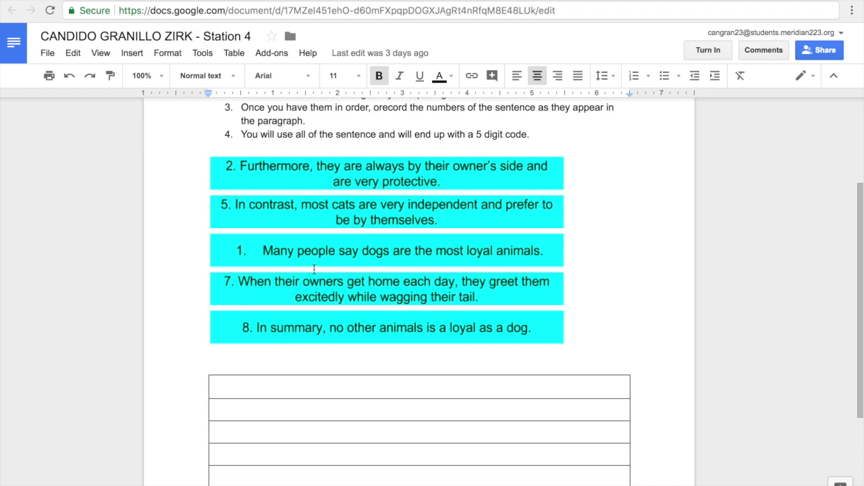
pyautogui.scroll(-3, 314, 270)
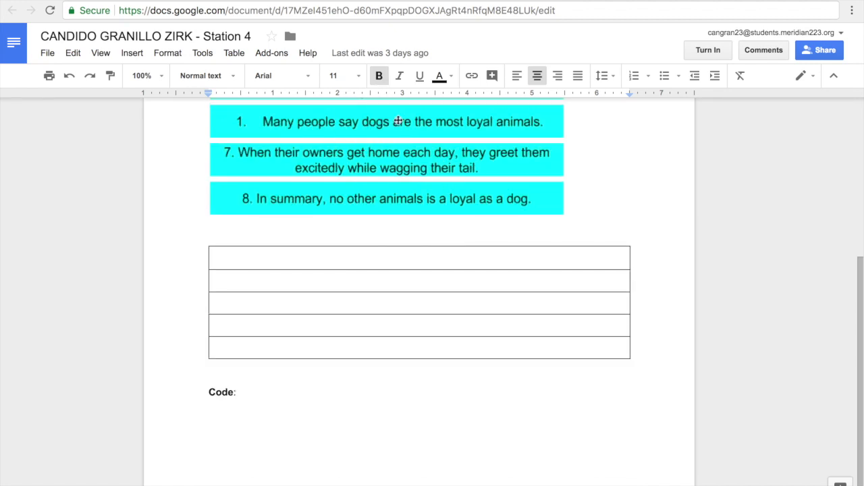
pyautogui.click(255, 406)
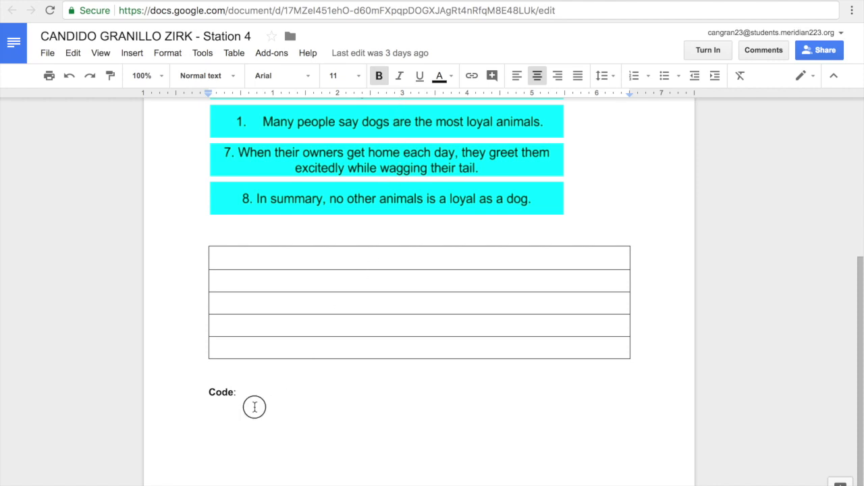